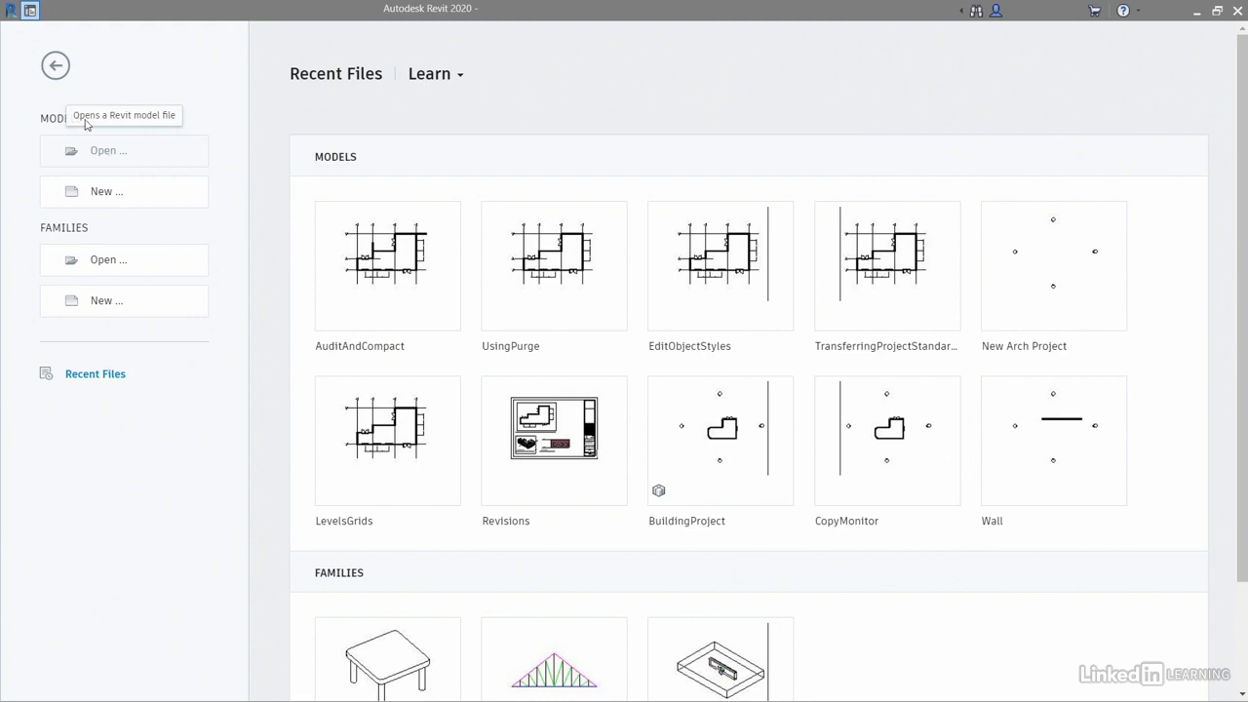
Open the AuditAndCompact.rvt model from the 06 Revit Project Management folder with Audit enabled, accepting the audit warning
left_click(108, 154)
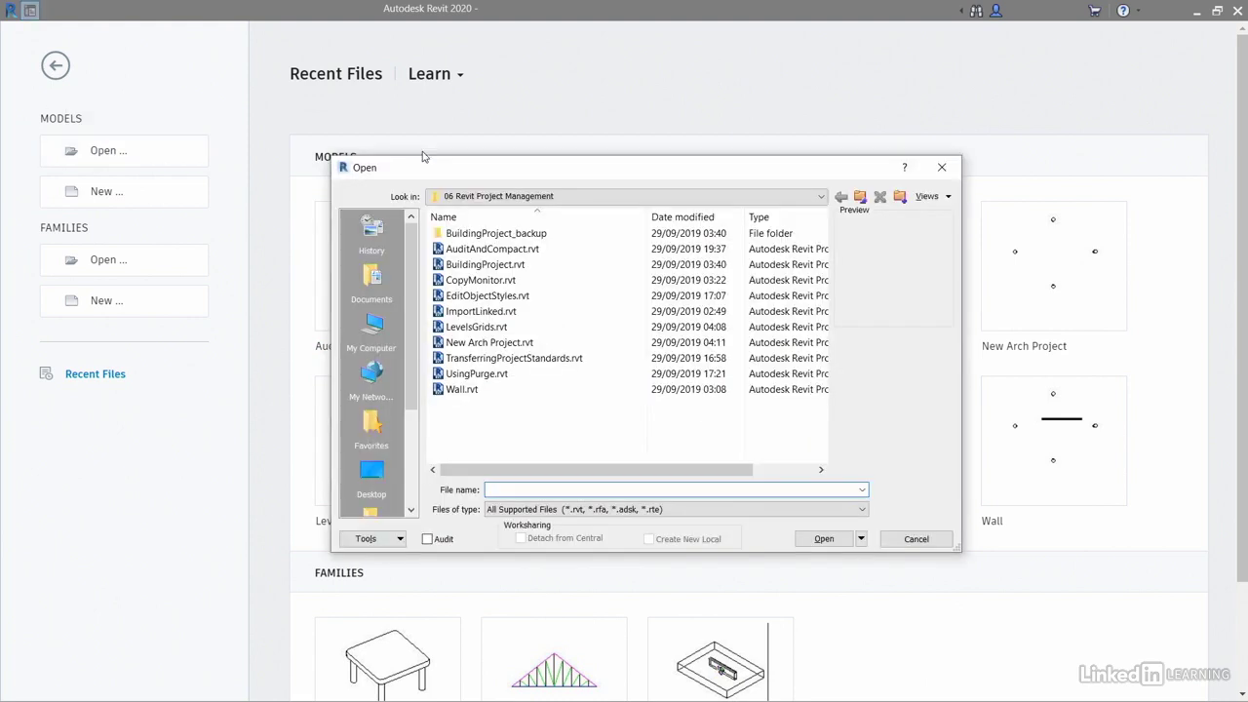
left_click(506, 251)
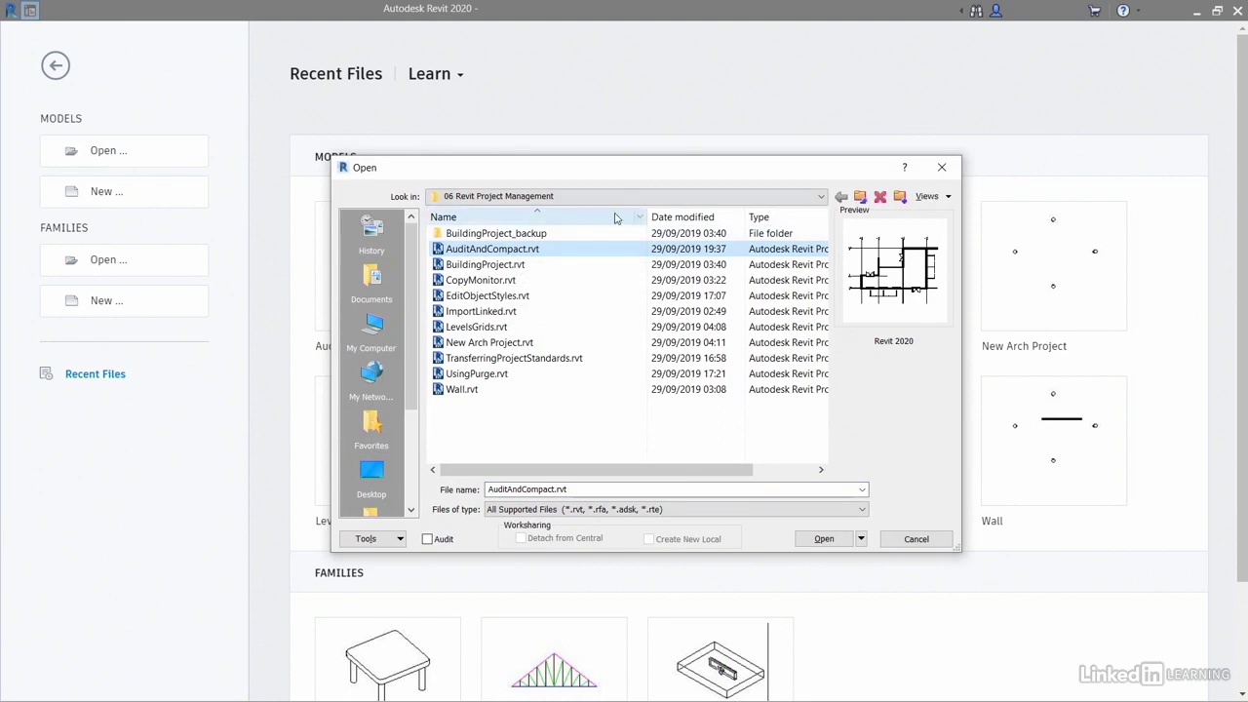
left_click(427, 538)
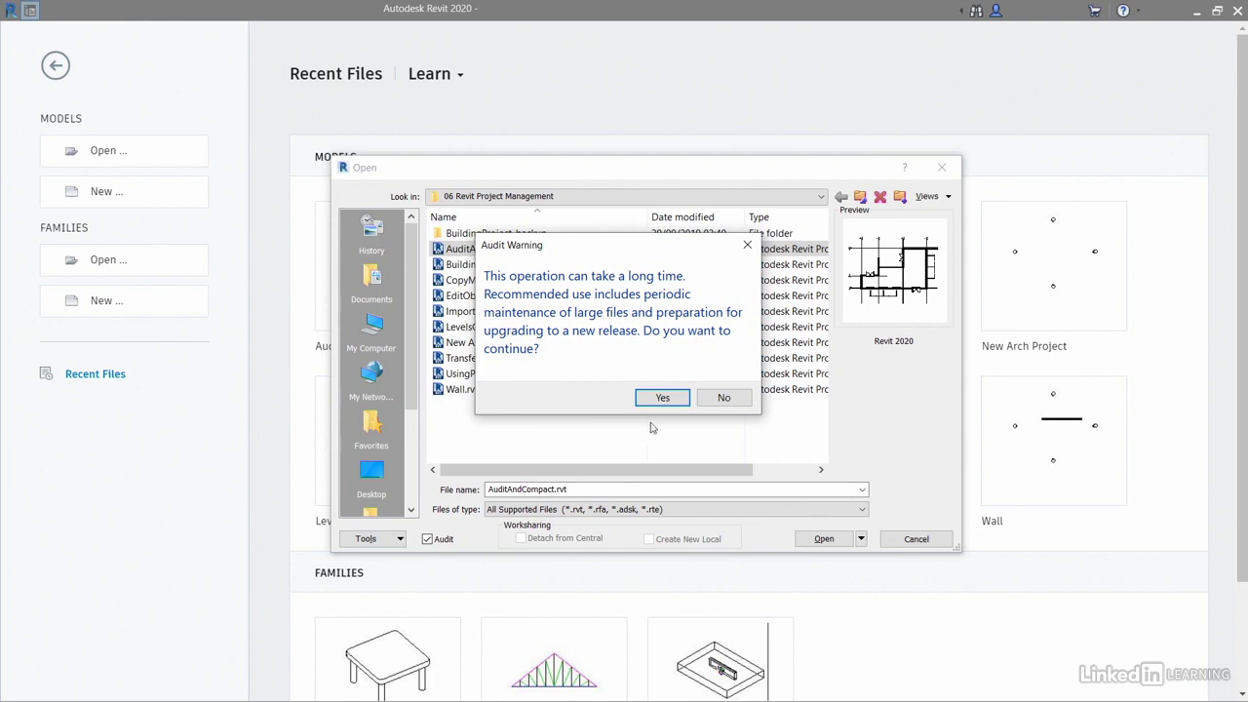
left_click(665, 400)
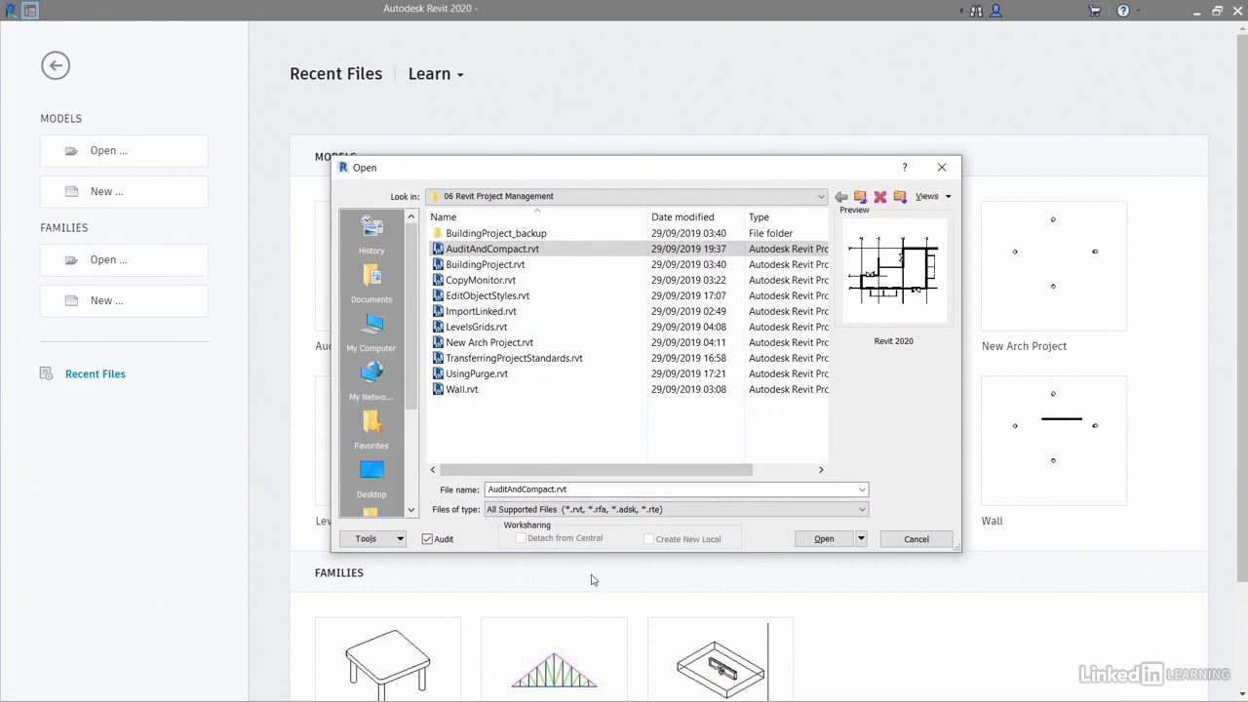
left_click(824, 539)
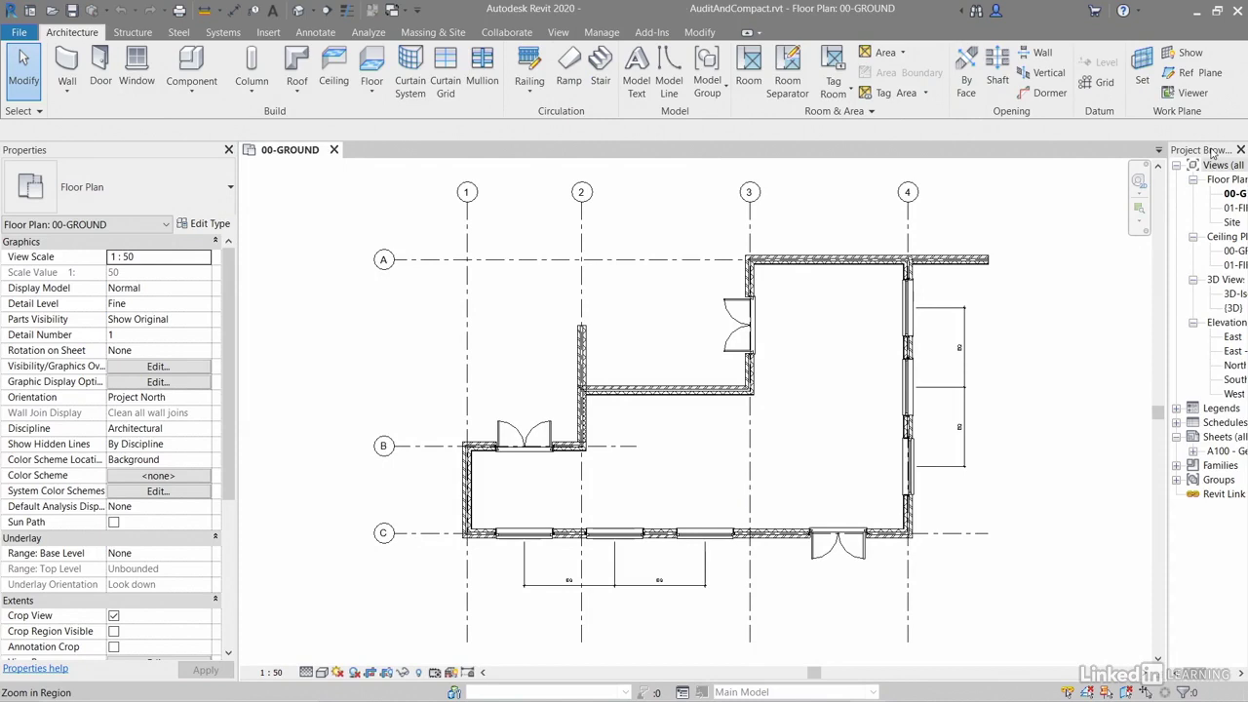
Undock the Project Browser and dock it again on the same side at a wider size that shows full view names
left_click_drag(1212, 153, 684, 285)
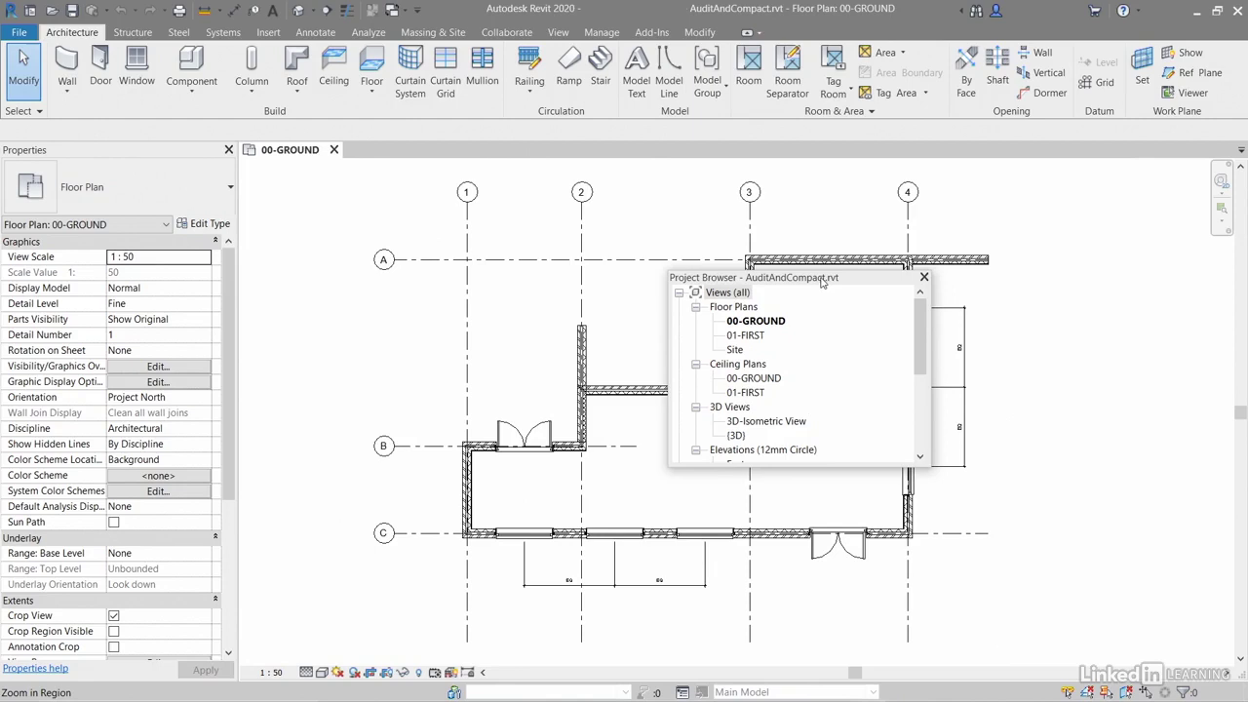
left_click_drag(821, 279, 1199, 371)
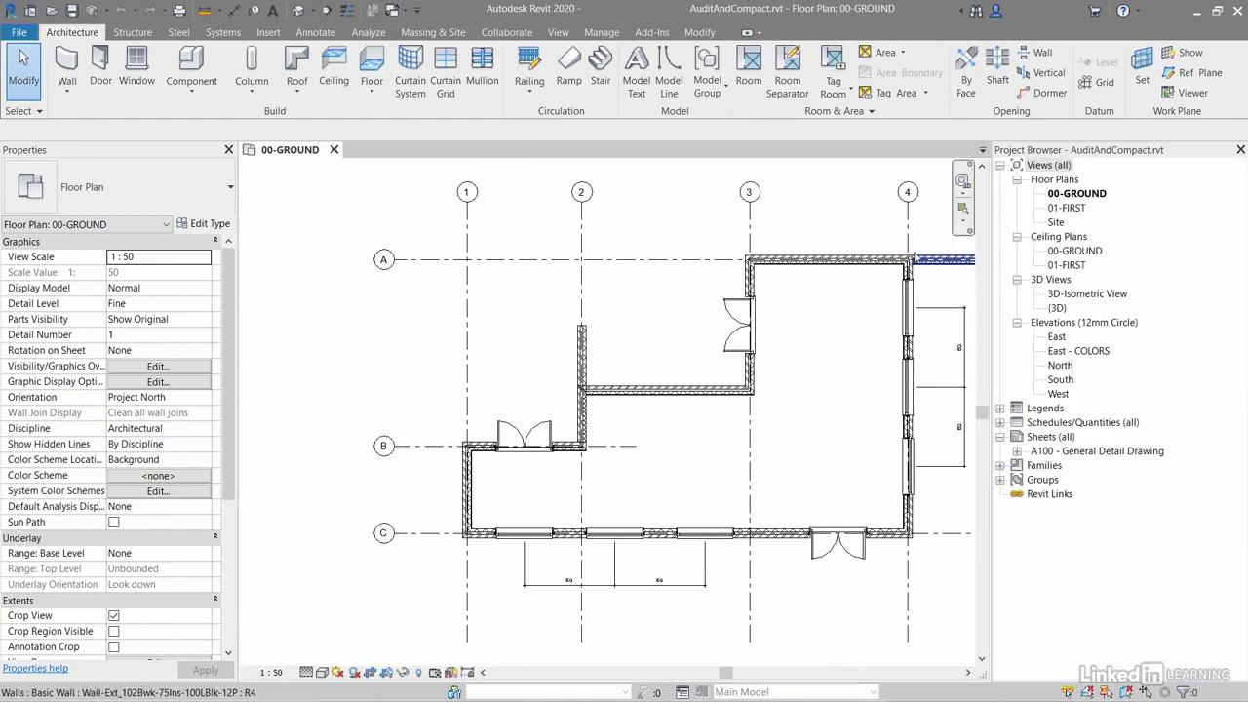
middle_click_drag(818, 218, 815, 221)
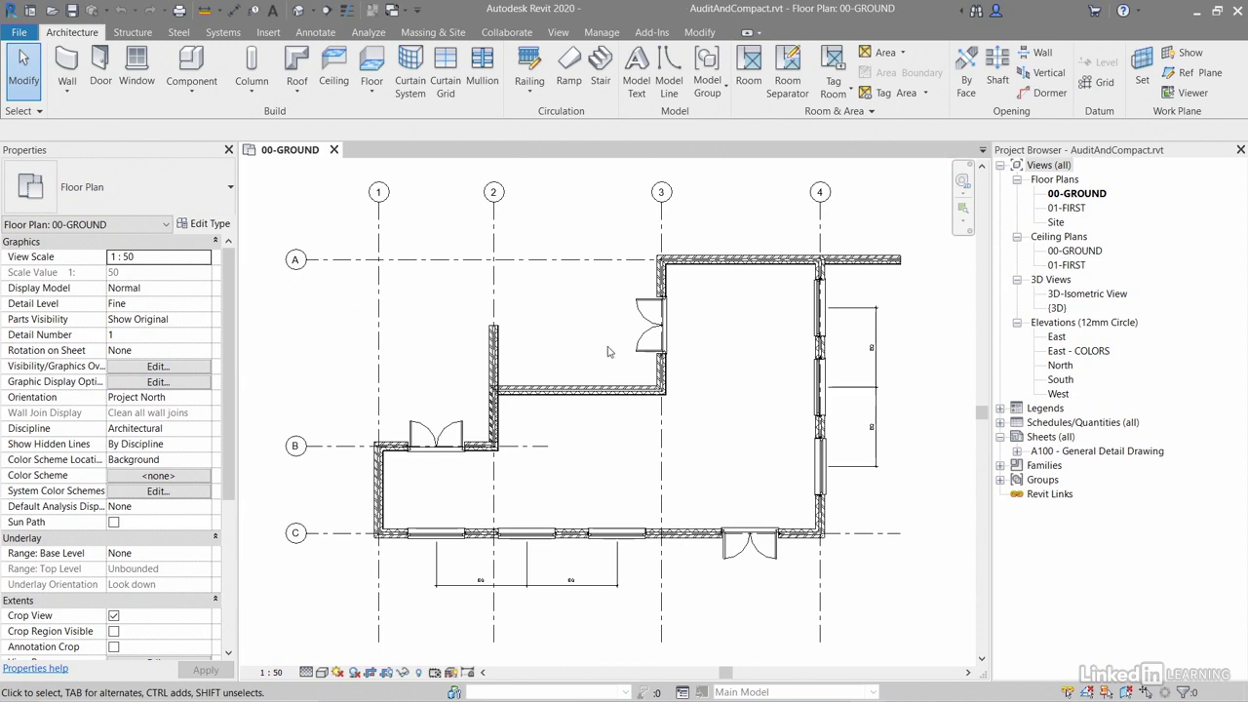
Review the model's warnings and expand the overlapping walls warning to list the walls involved
left_click(602, 33)
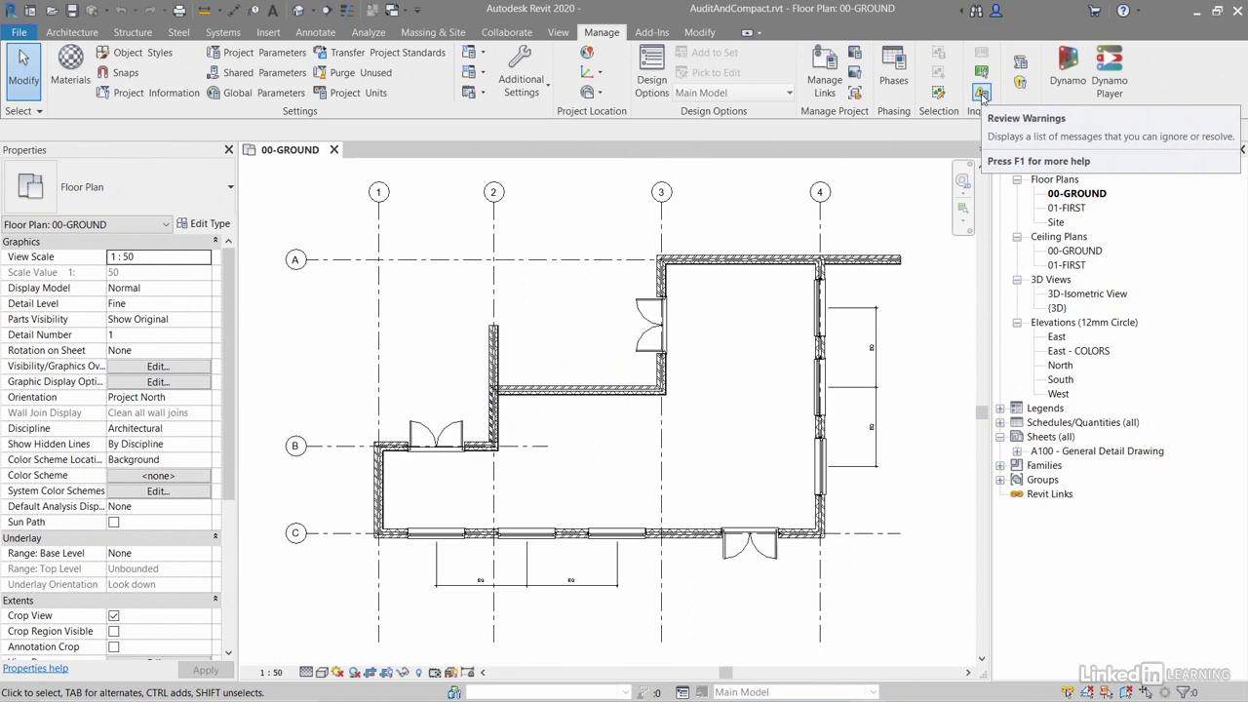
left_click(982, 94)
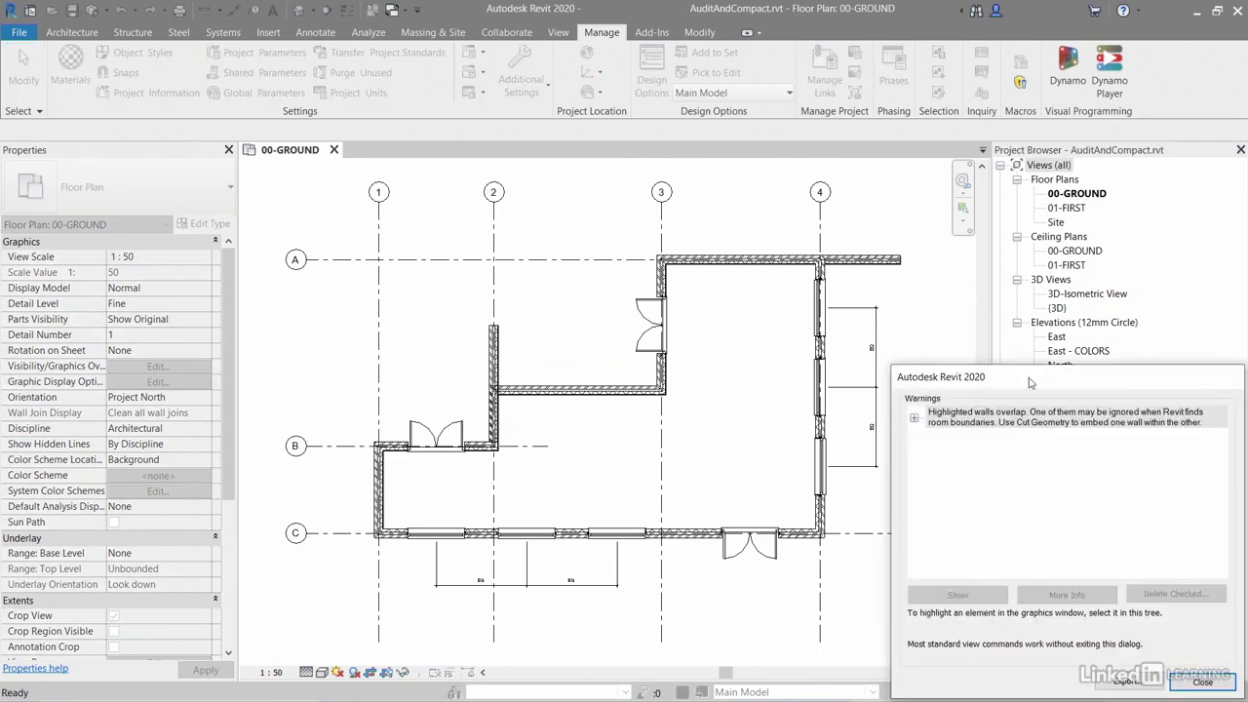
left_click_drag(1032, 381, 1049, 220)
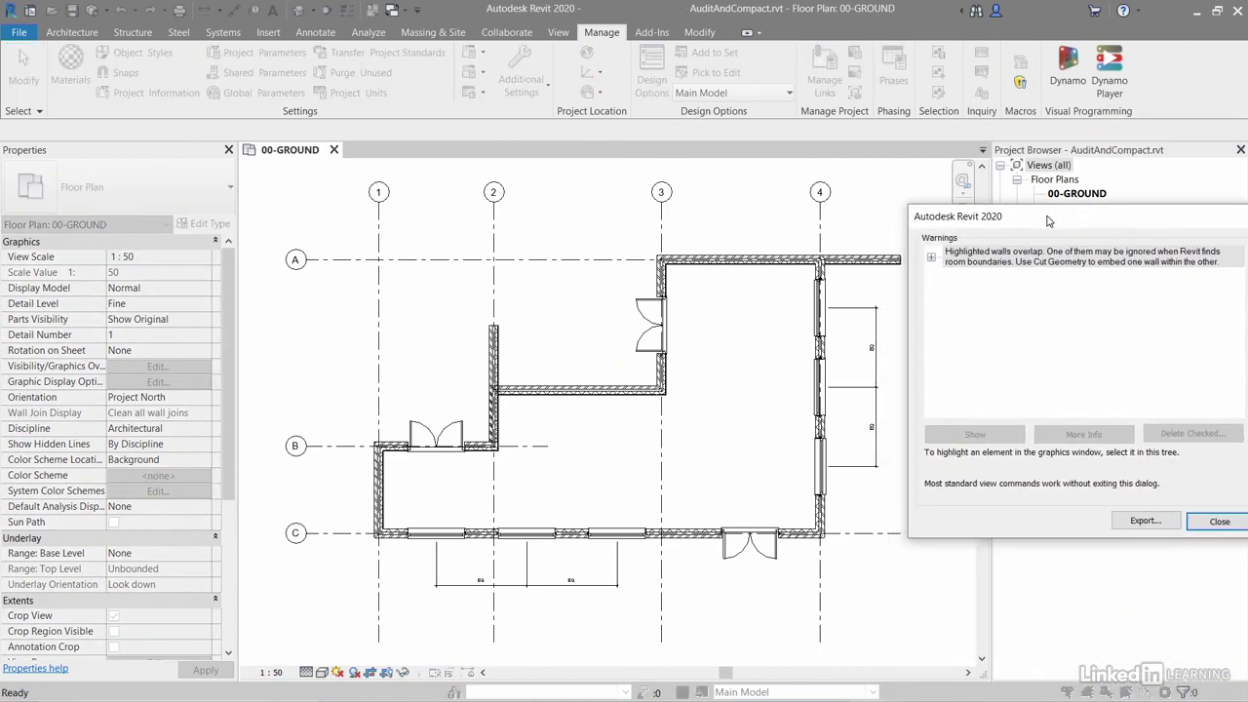
left_click(931, 257)
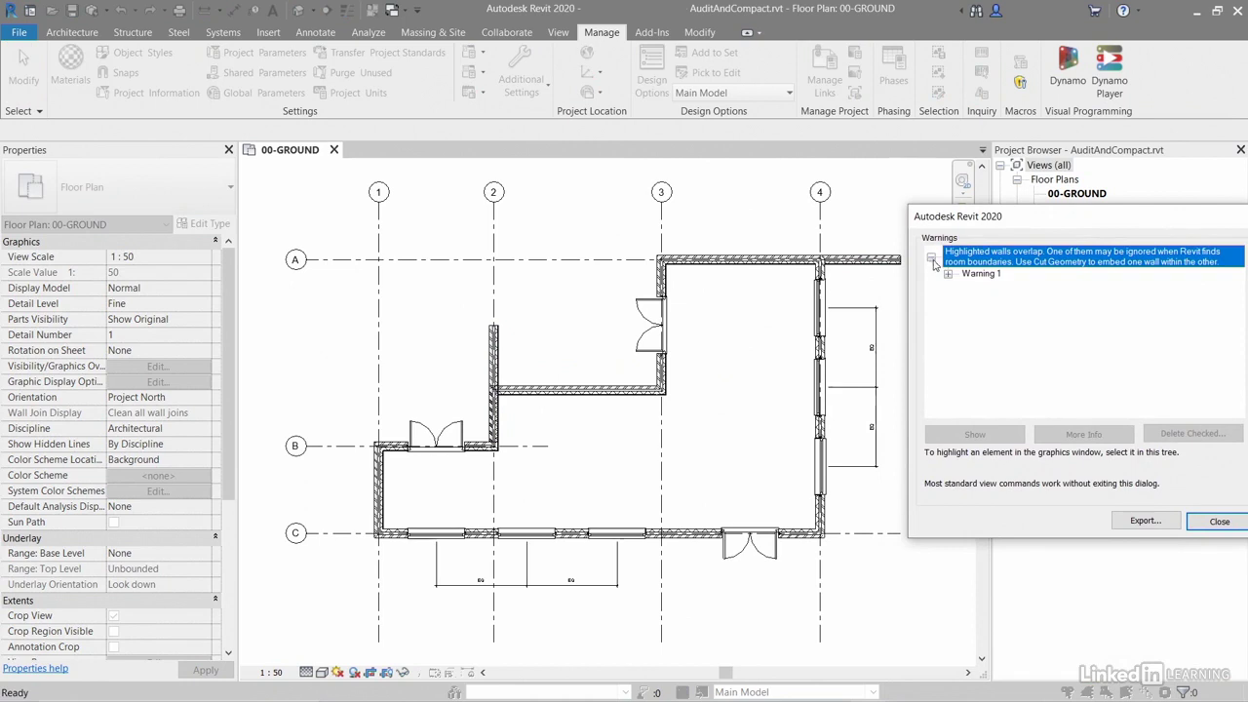
left_click(948, 276)
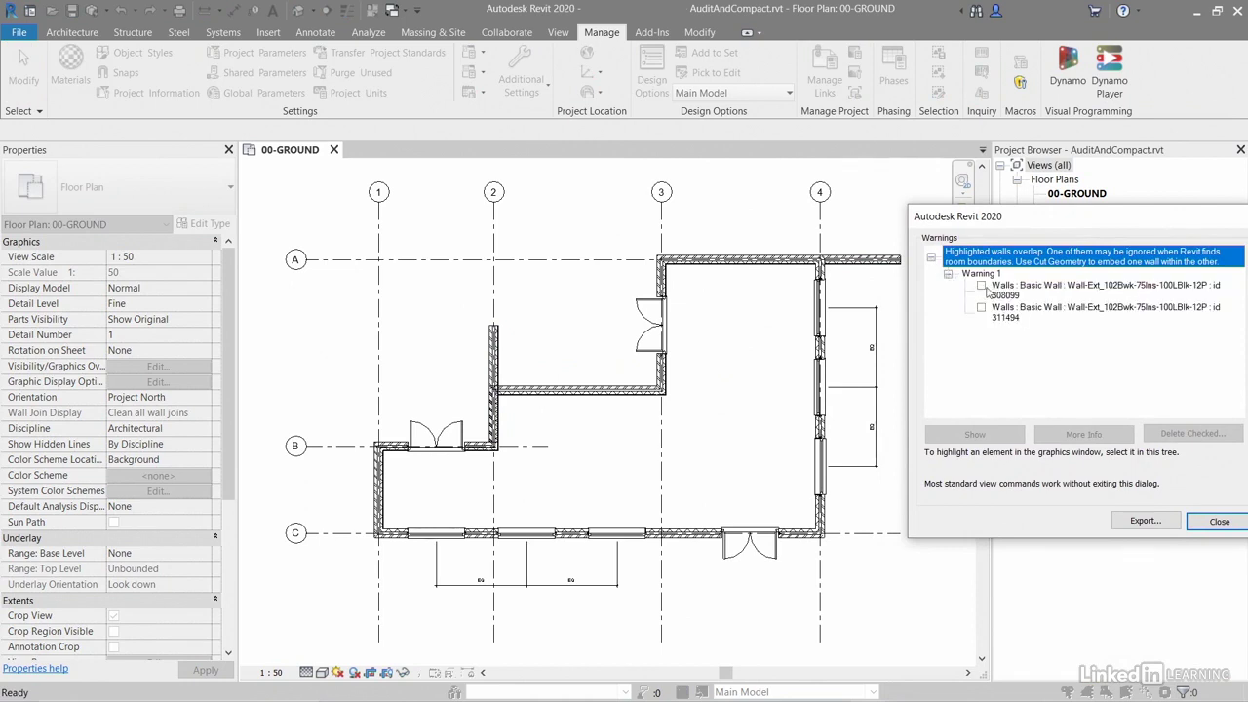
Highlight each of the two walls listed under the overlap warning in turn, leaving both checked
left_click(982, 285)
left_click(981, 307)
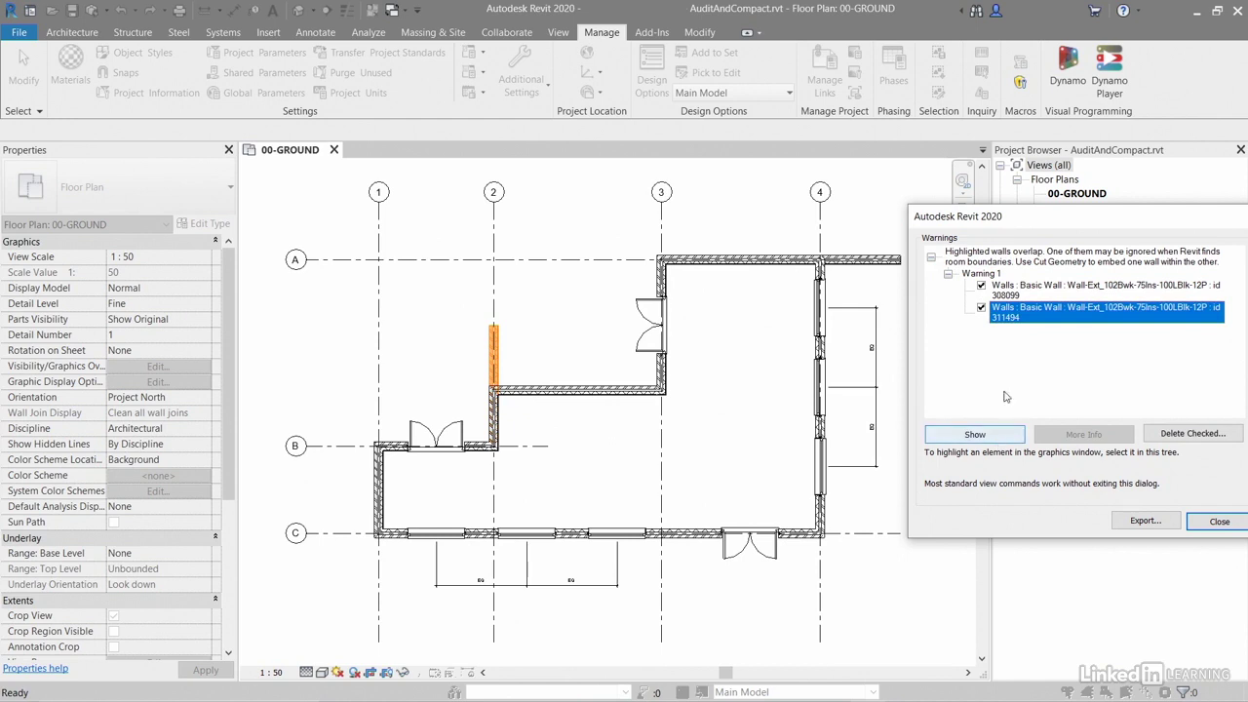
left_click(982, 309)
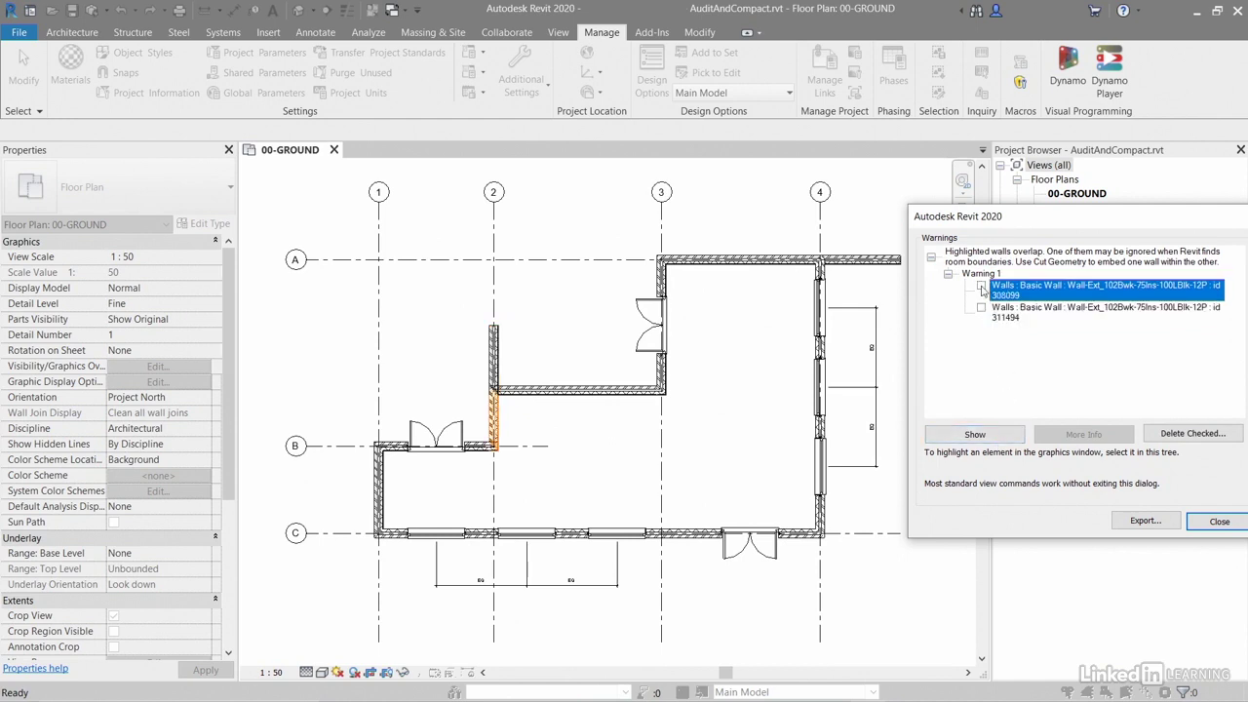
left_click(981, 309)
left_click(981, 286)
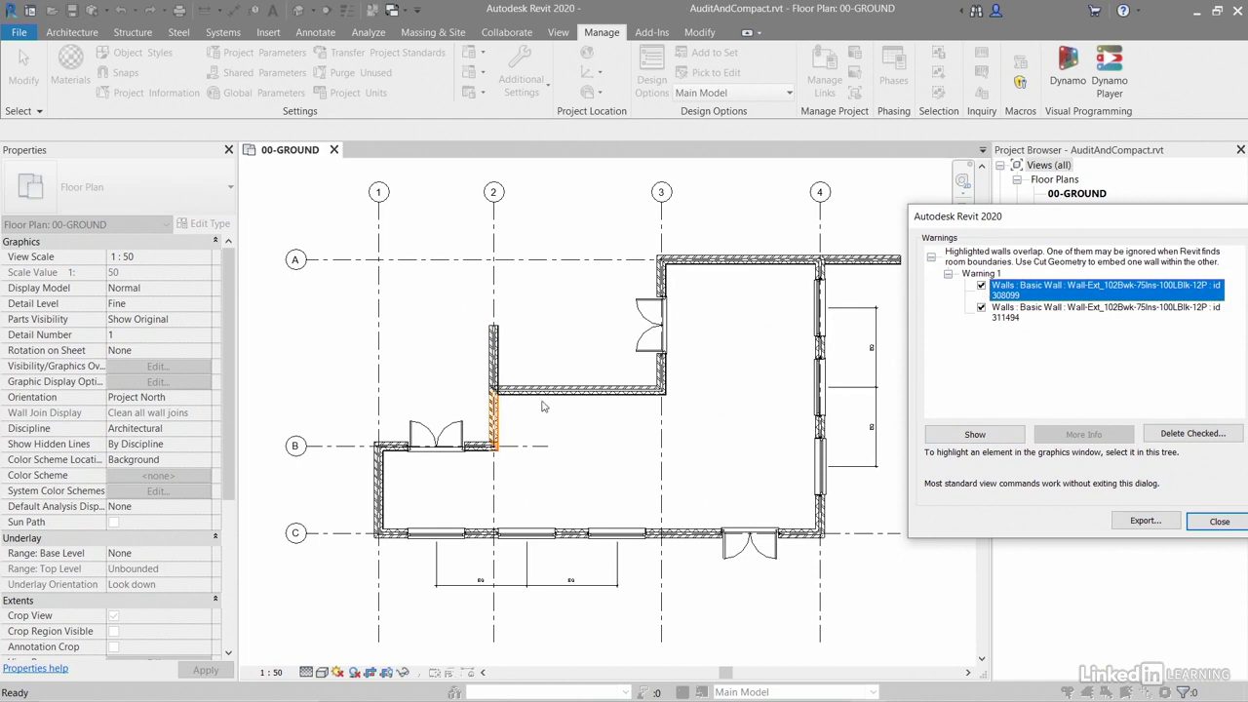
Show the checked overlapping walls in the ground floor plan, examine their surroundings, and close the warnings list
left_click(985, 438)
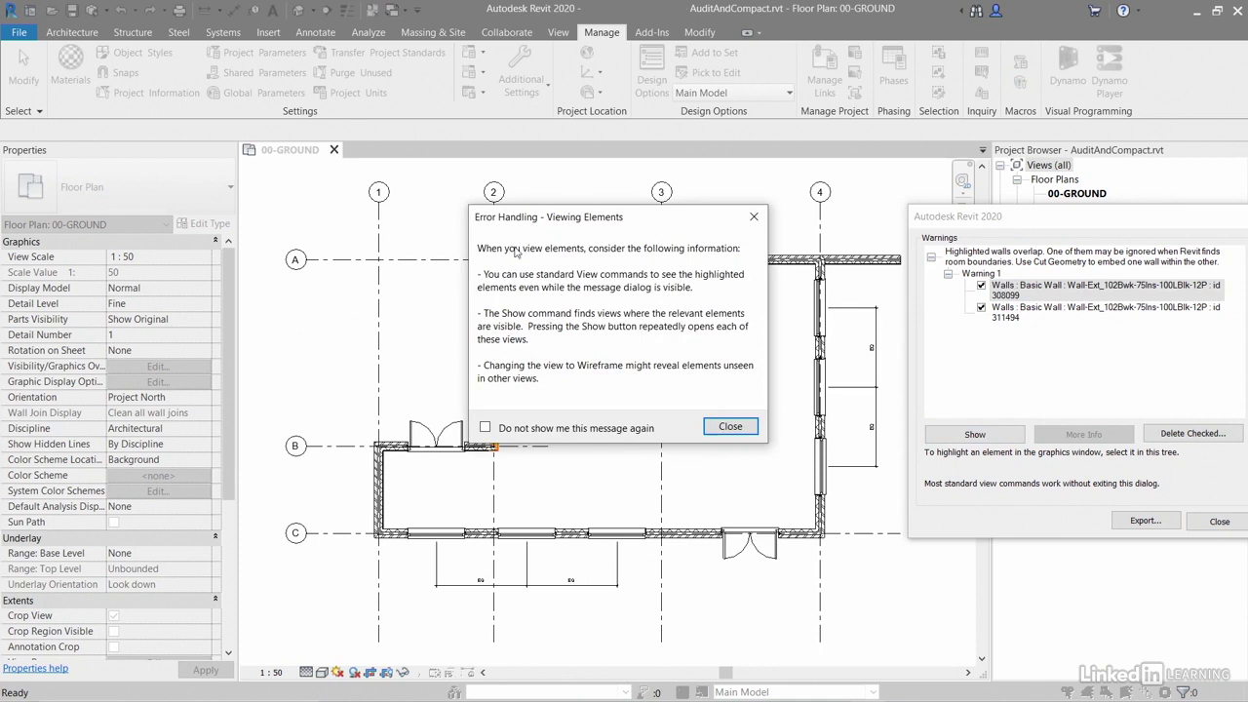
left_click(731, 426)
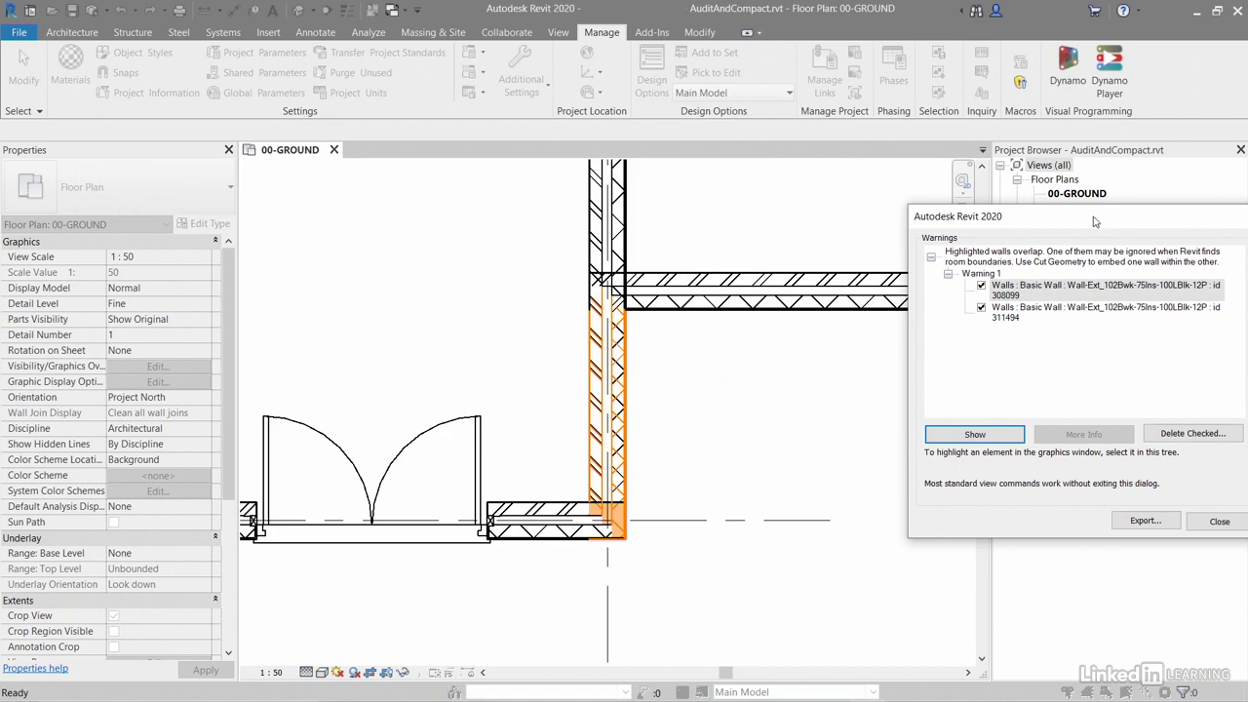
left_click_drag(1093, 218, 1002, 216)
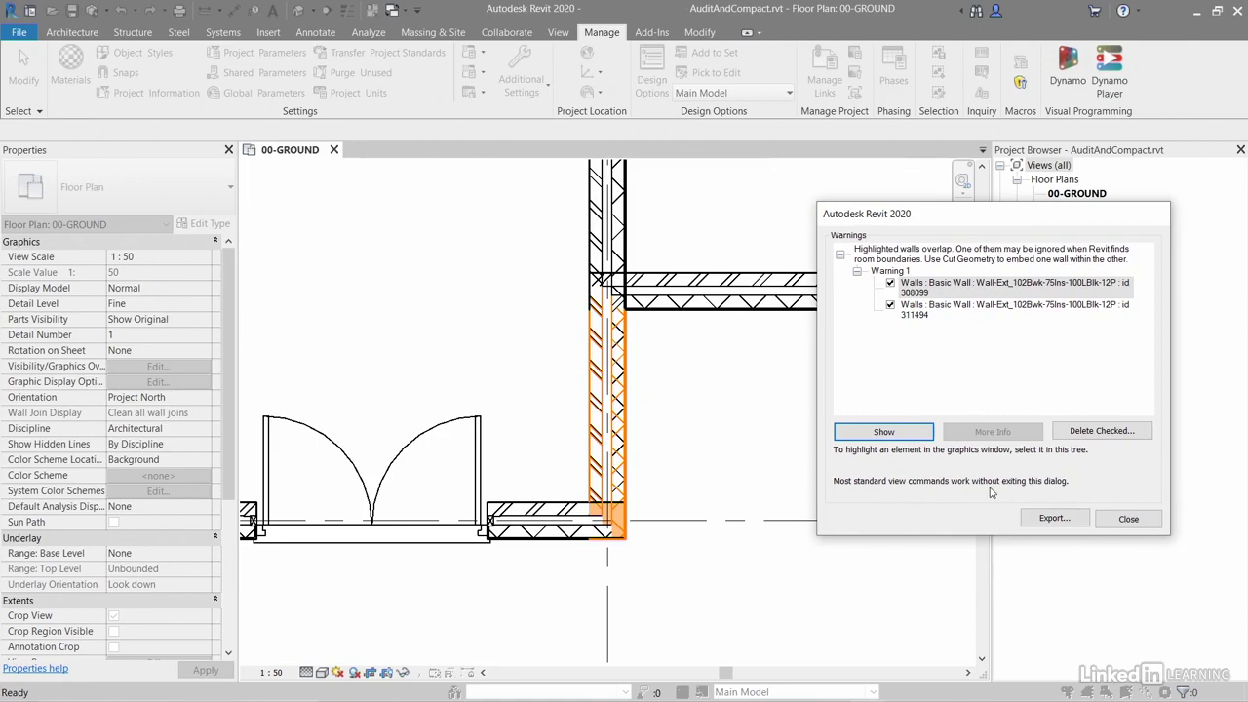
scroll(701, 400, "down", 3)
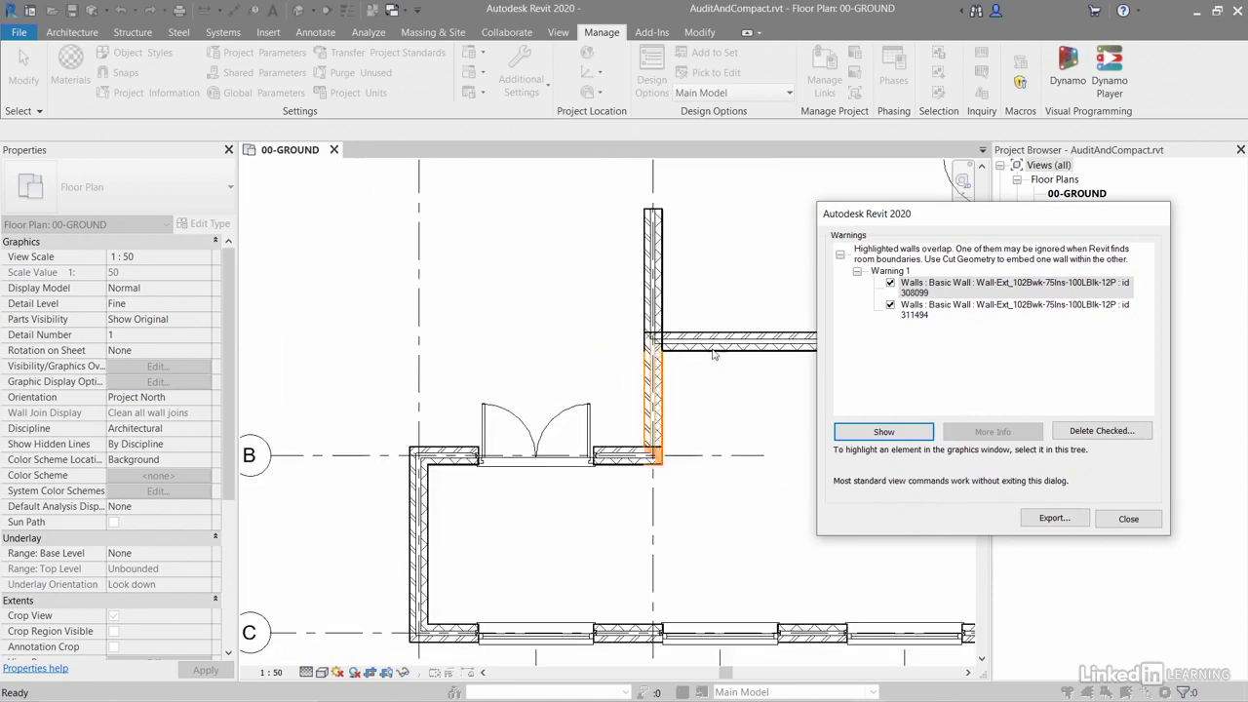
scroll(713, 355, "down", 1)
middle_click_drag(738, 279, 547, 386)
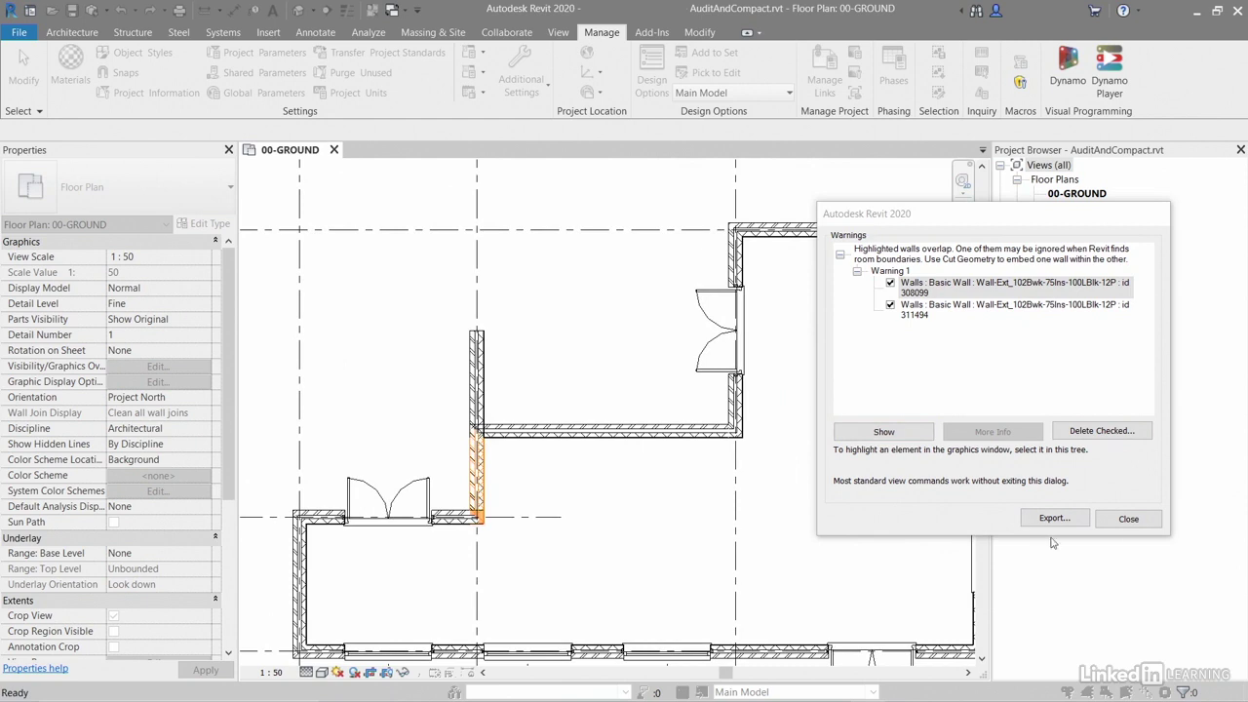
left_click(1128, 519)
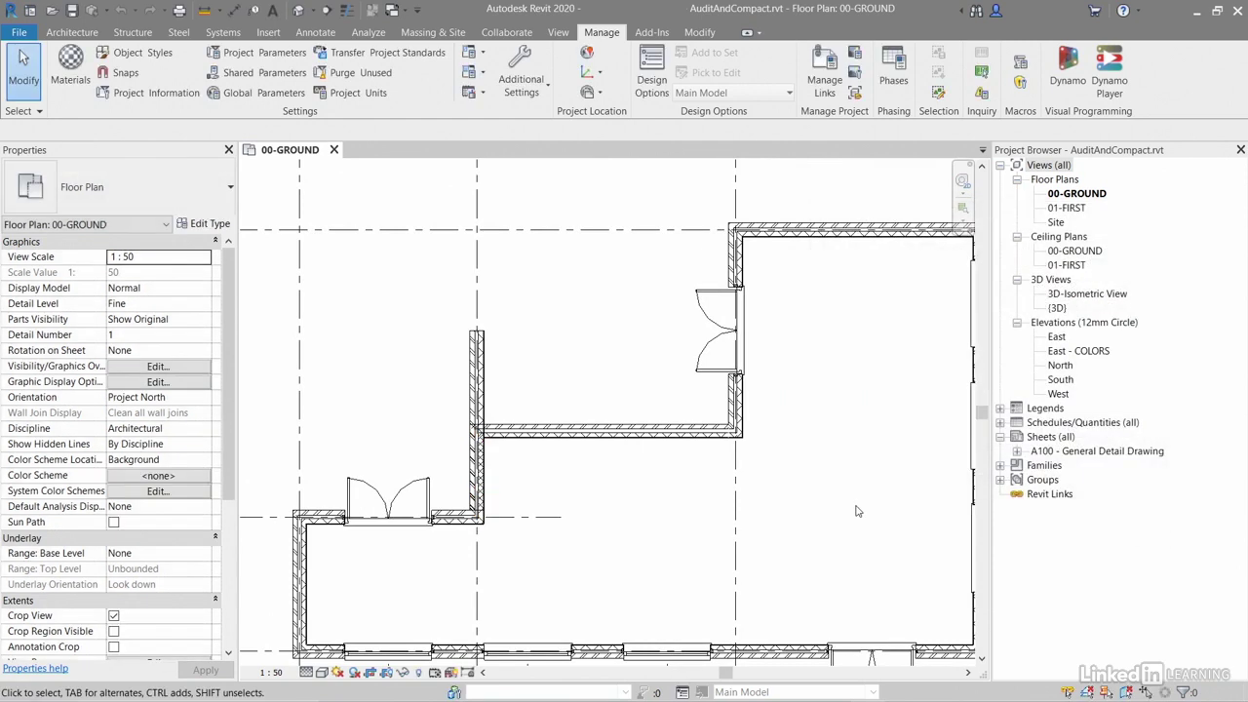
Delete the redundant overlapping wall along grid 2 and the one on grid A that extends past grid 4
left_click(478, 380)
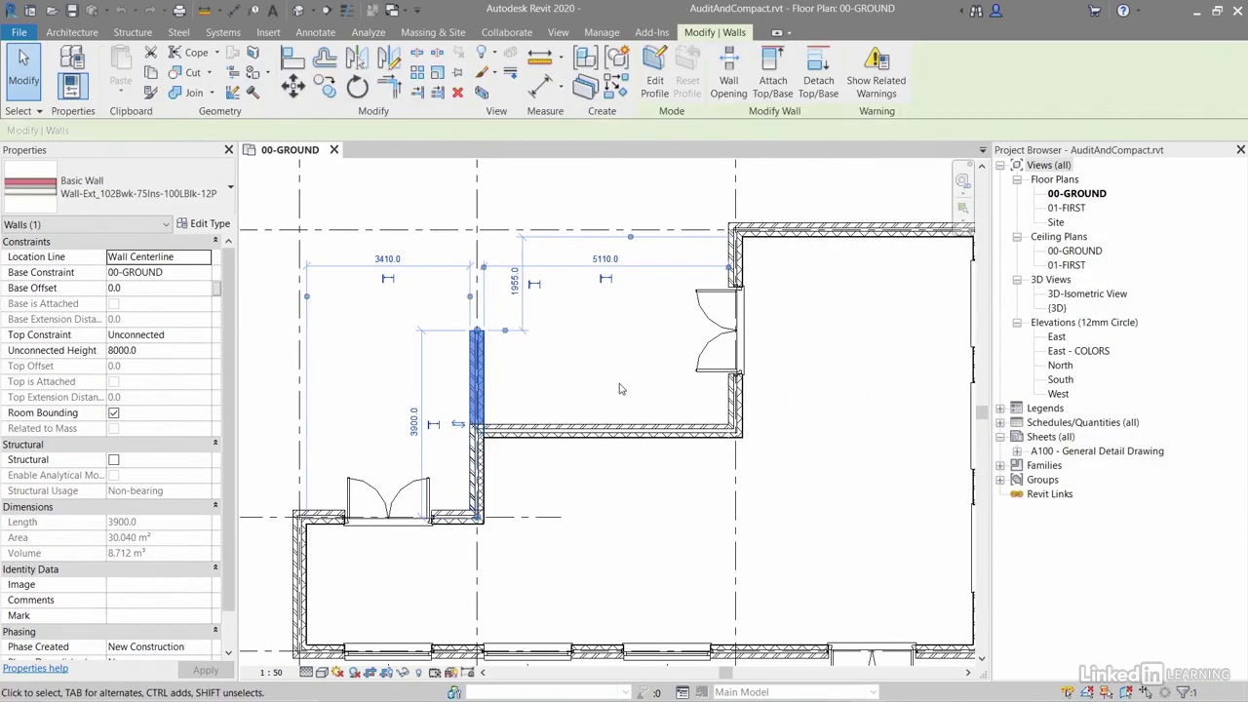
left_click(457, 92)
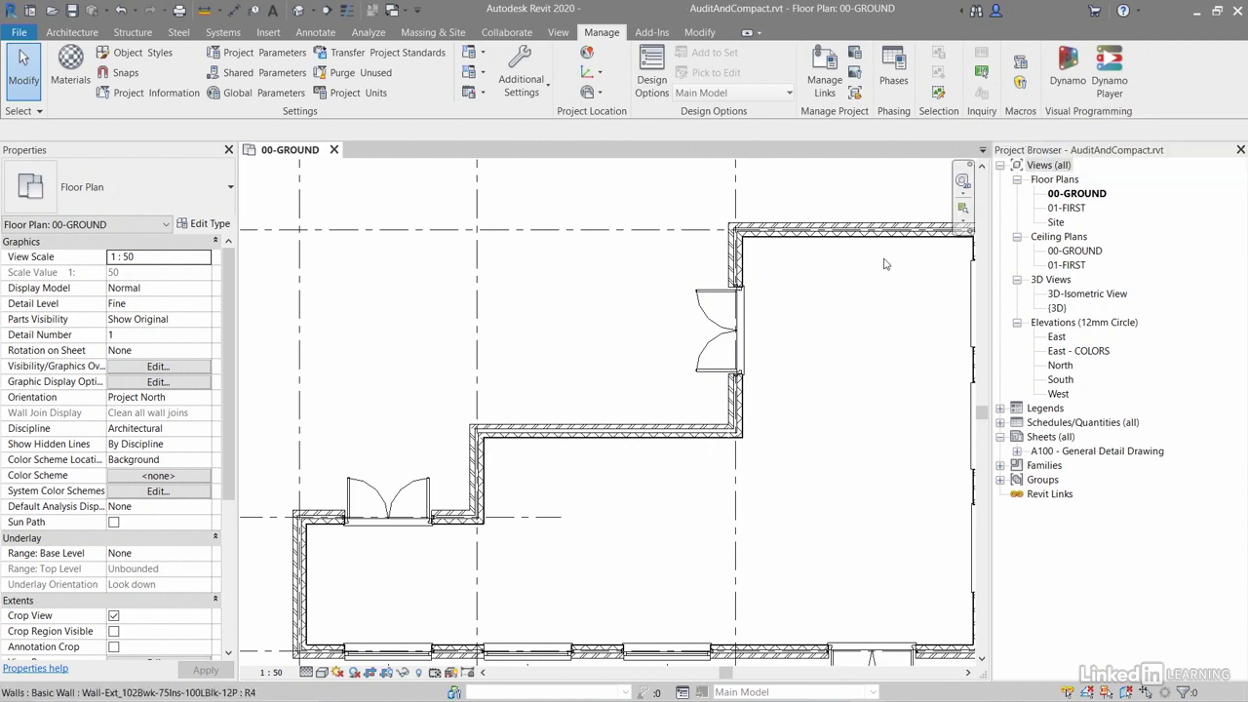
scroll(867, 315, "down", 1)
scroll(867, 316, "down", 1)
scroll(872, 315, "up", 1)
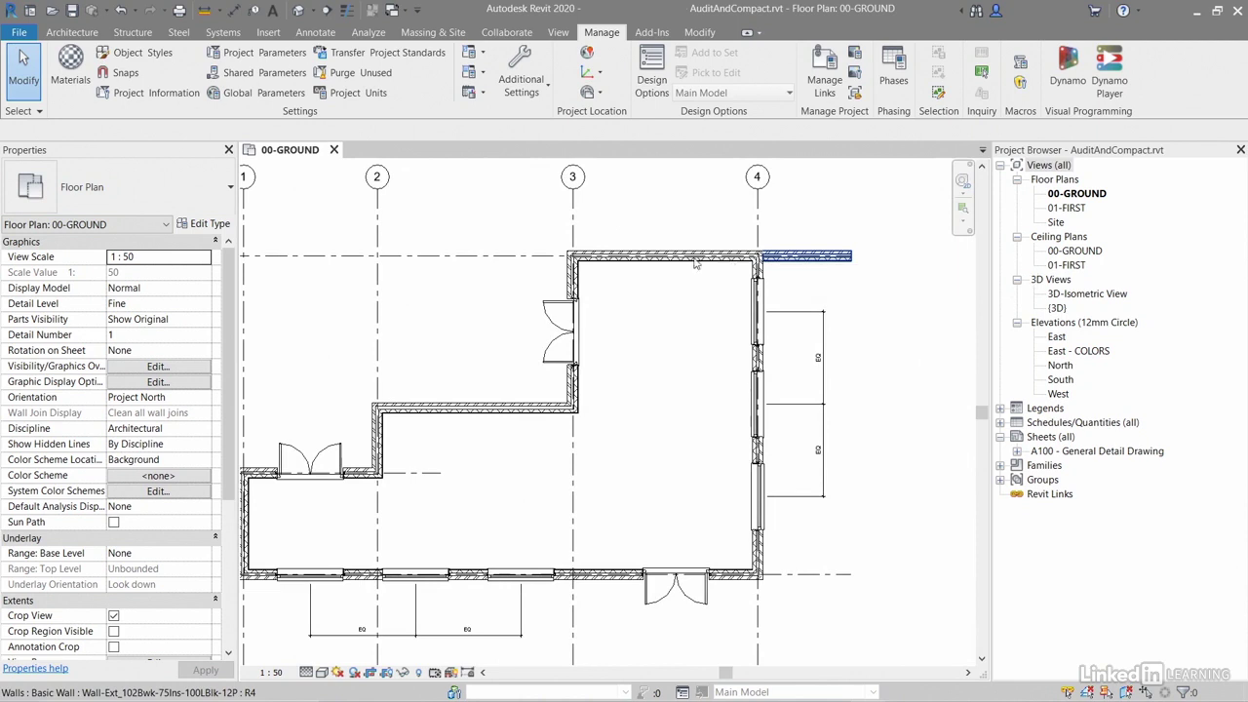
left_click(790, 259)
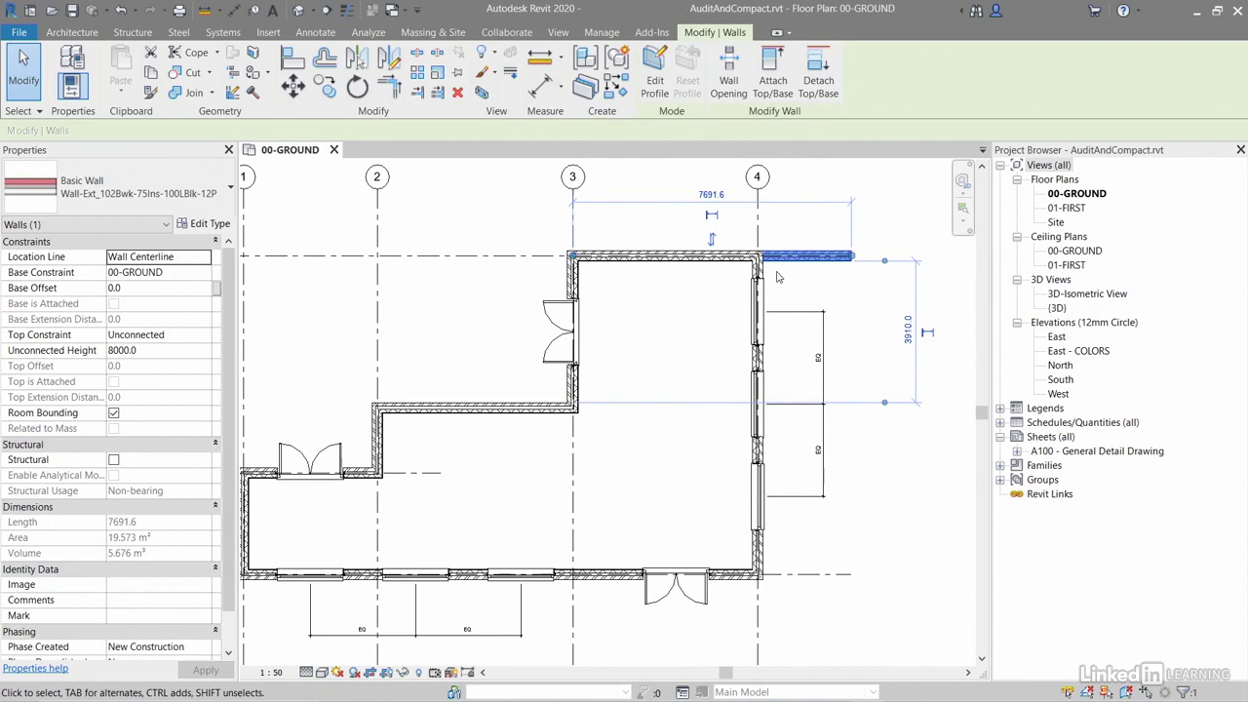
left_click(458, 92)
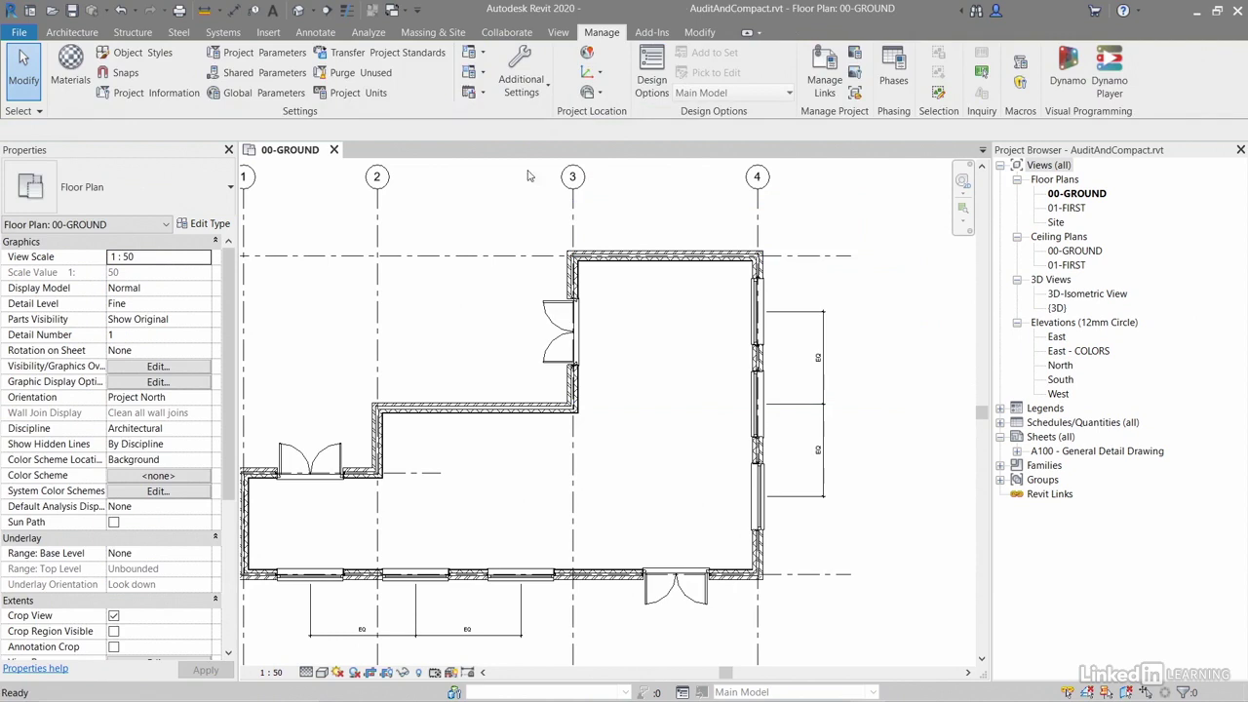
middle_click(656, 359)
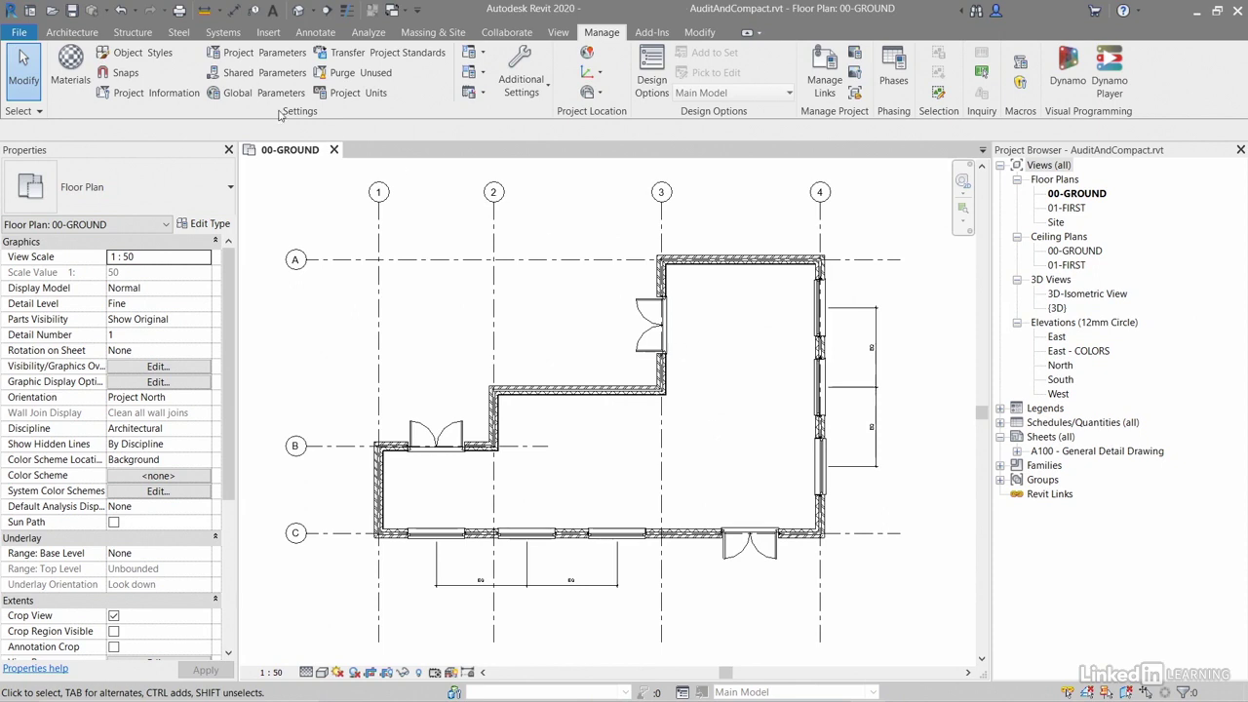
Save the project over AuditAndCompact.rvt with Compact File and thumbnail regeneration for an out-of-date view enabled
left_click(19, 32)
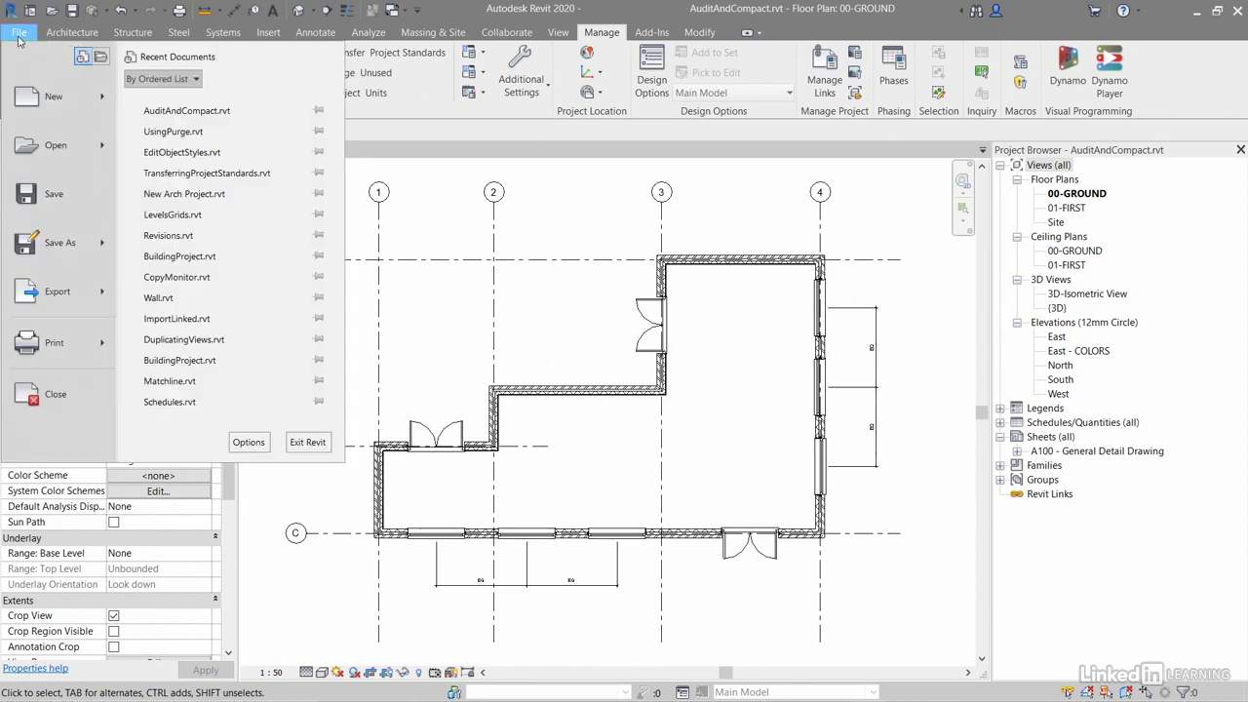
left_click(61, 244)
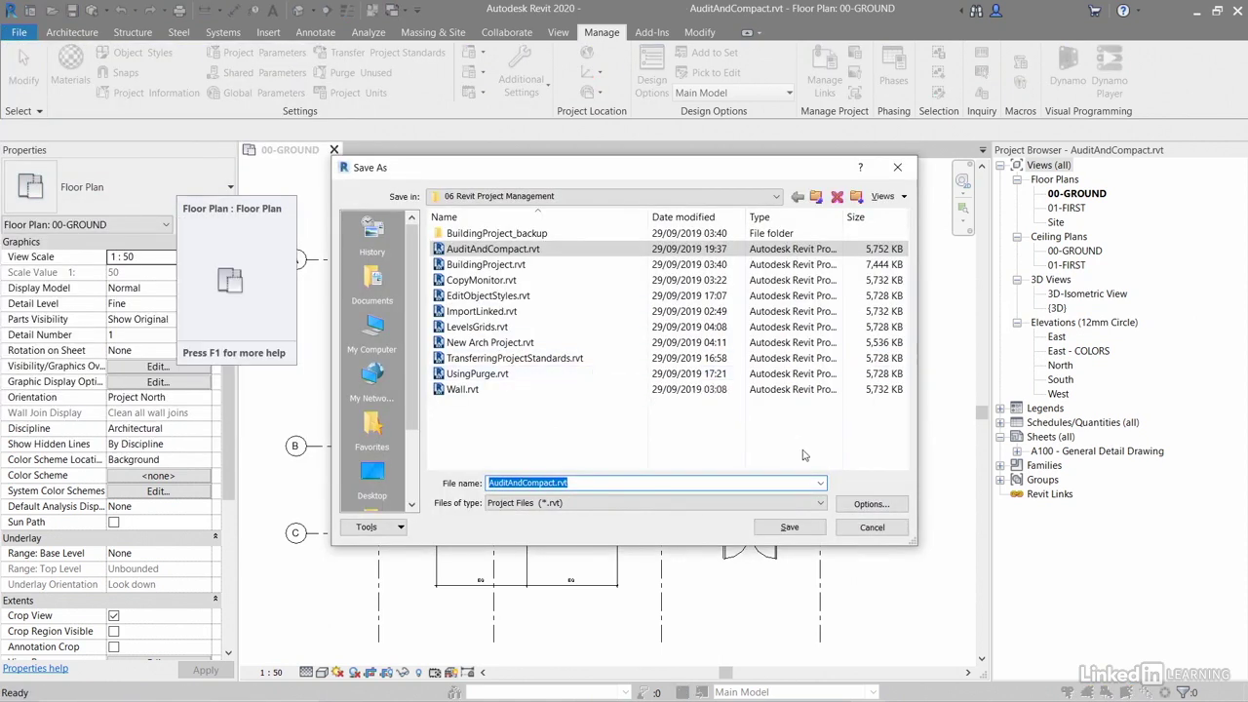
left_click(514, 255)
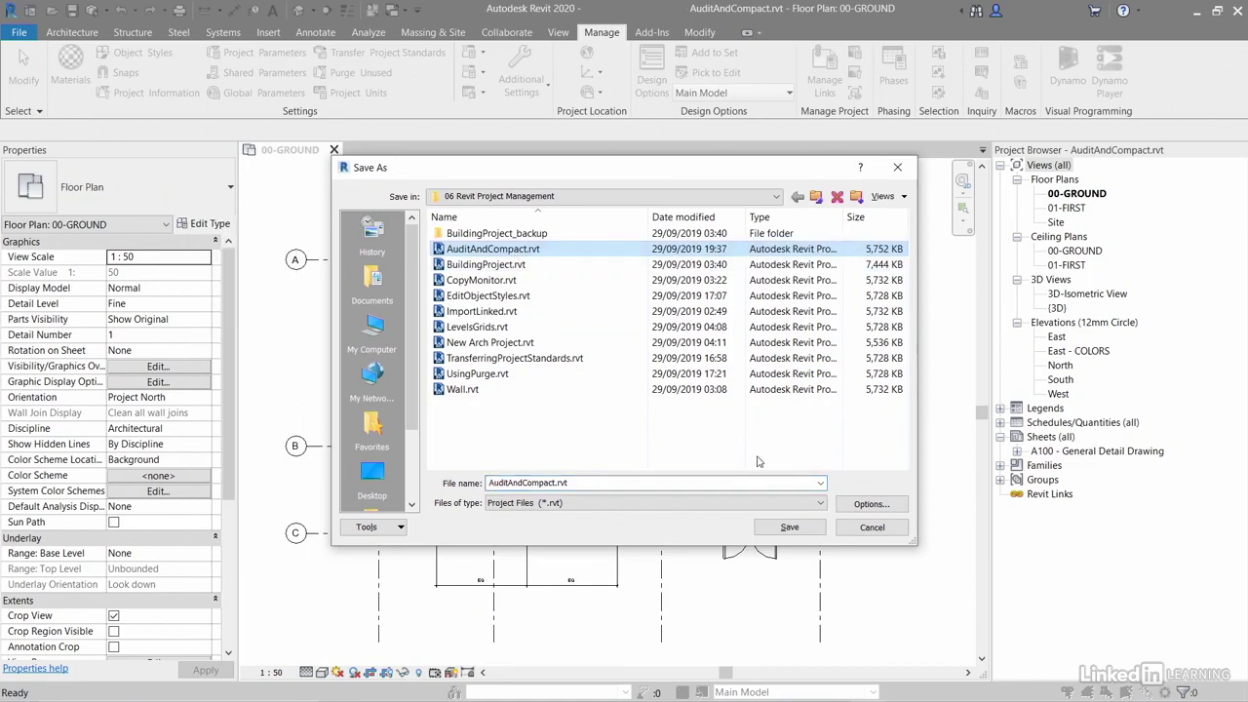
left_click(851, 509)
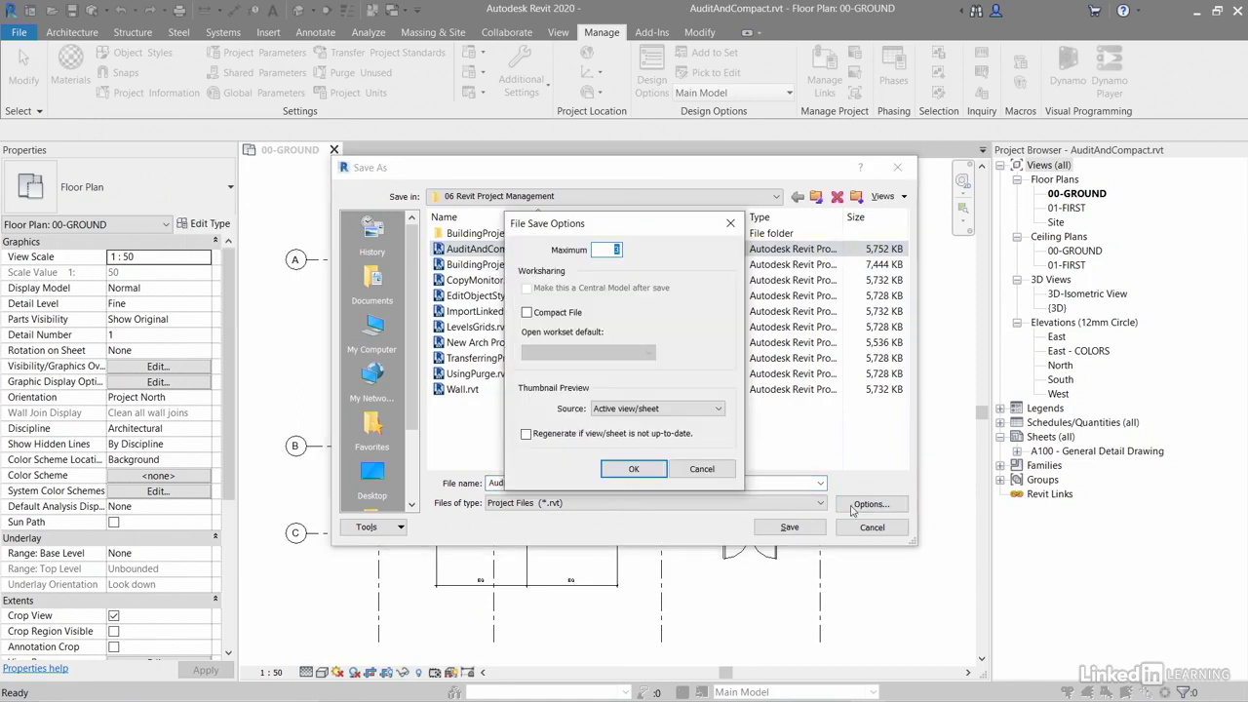
left_click(528, 312)
left_click(527, 434)
left_click(614, 469)
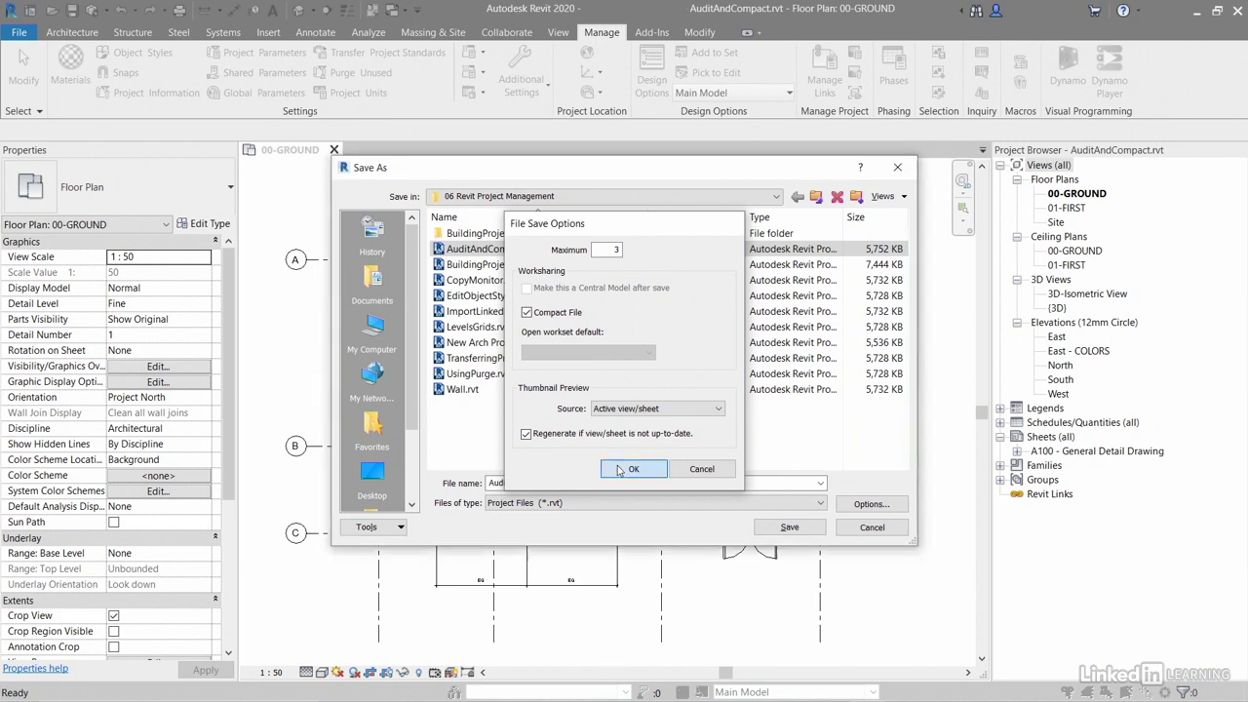
left_click(792, 527)
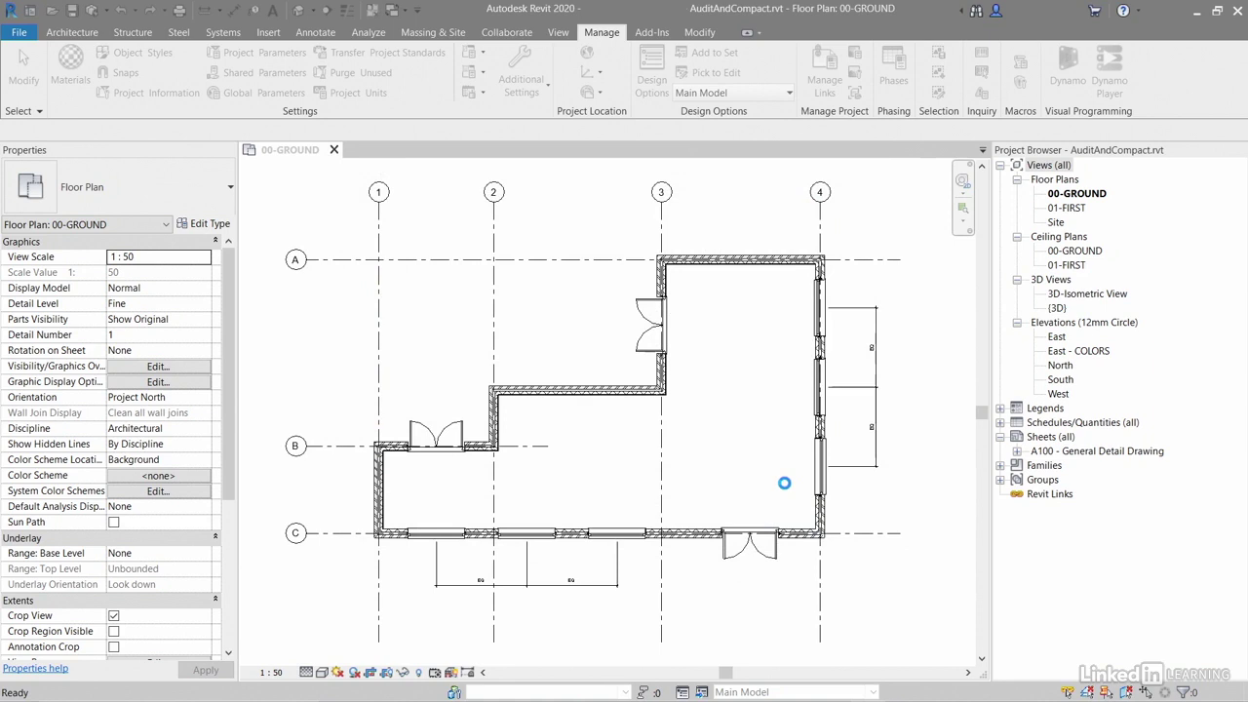